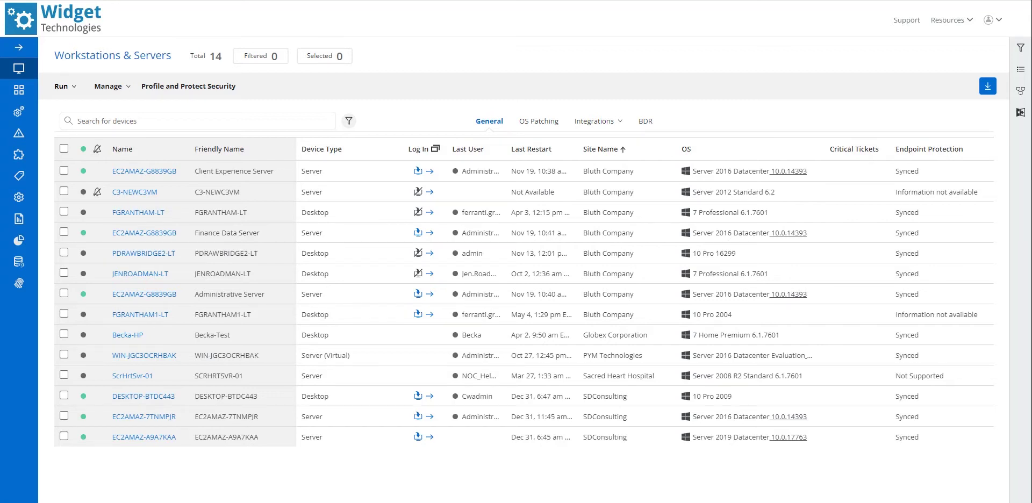
- Go to Automation > Tasks in the sidebar to list the automation tasks
mouse_move(21, 111)
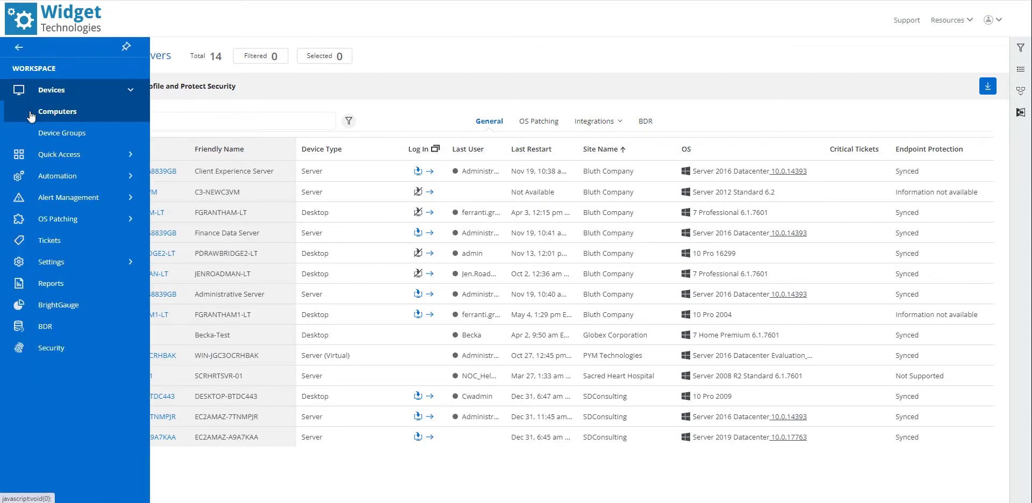
left_click(53, 179)
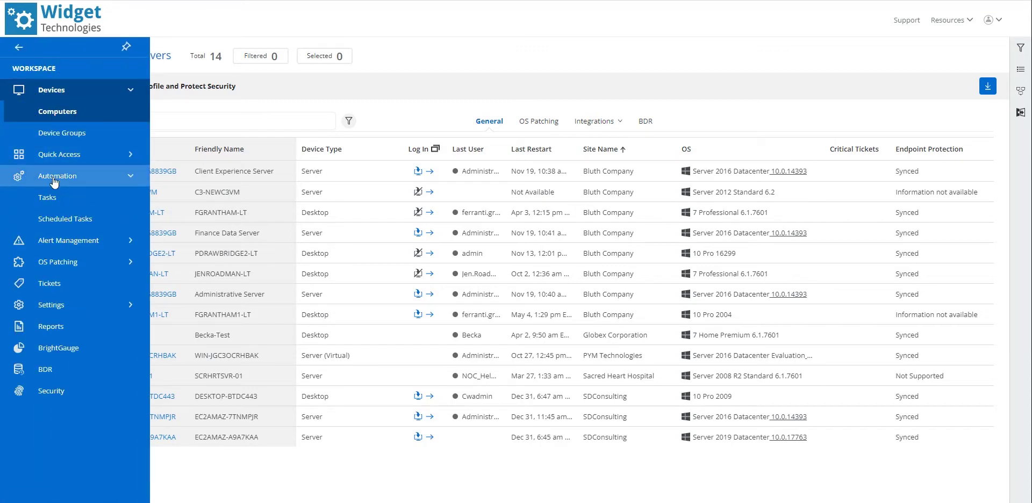
left_click(53, 199)
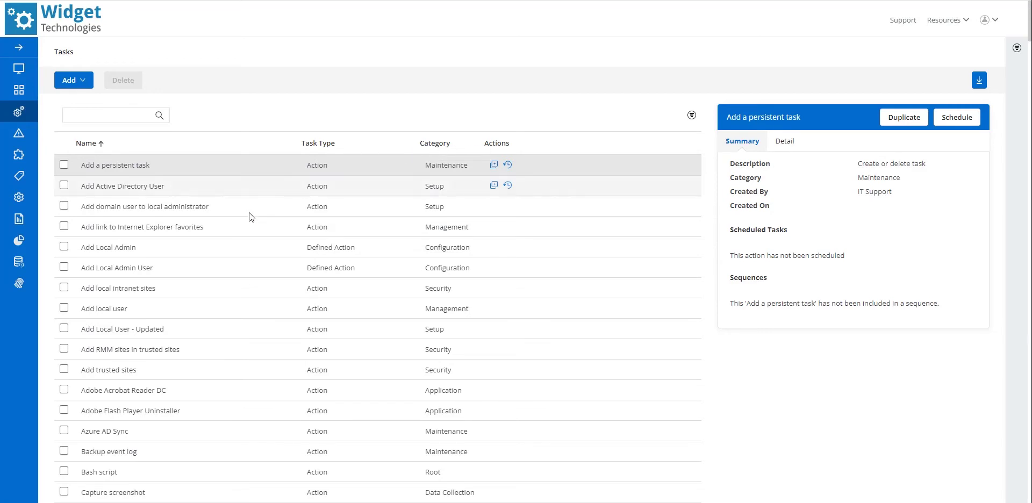
- Select the Adobe Acrobat Reader DC task and review its summary and Detail tab
left_click(123, 393)
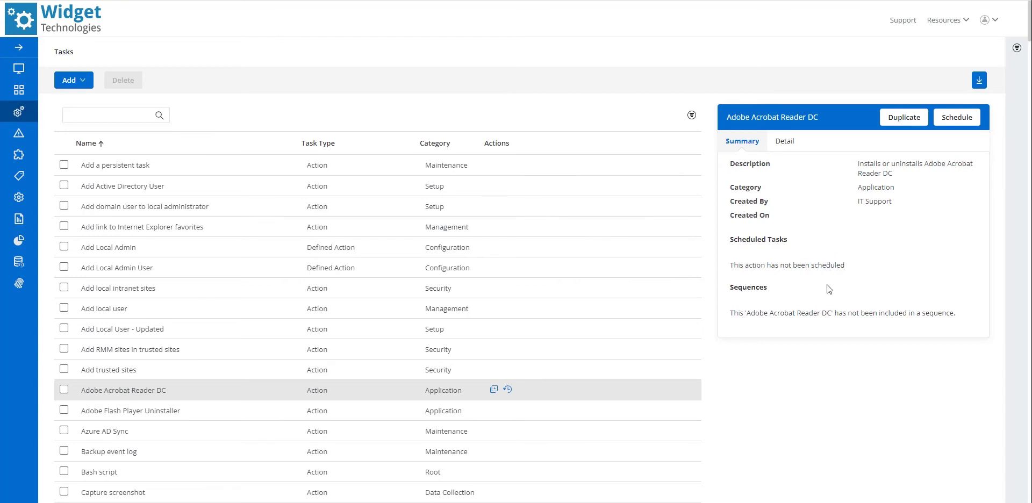
left_click(788, 144)
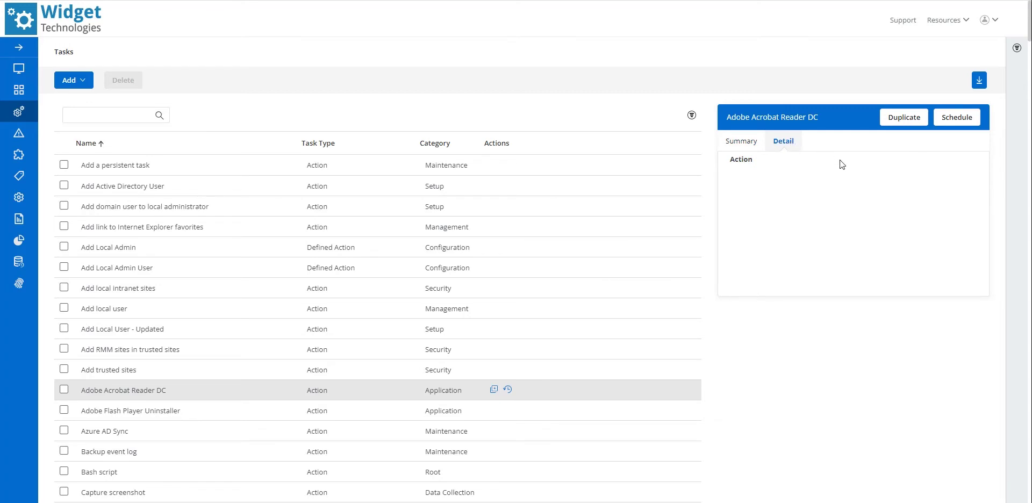
- Begin scheduling the Adobe Acrobat Reader DC task with its Action parameter set to Uninstall
left_click(958, 119)
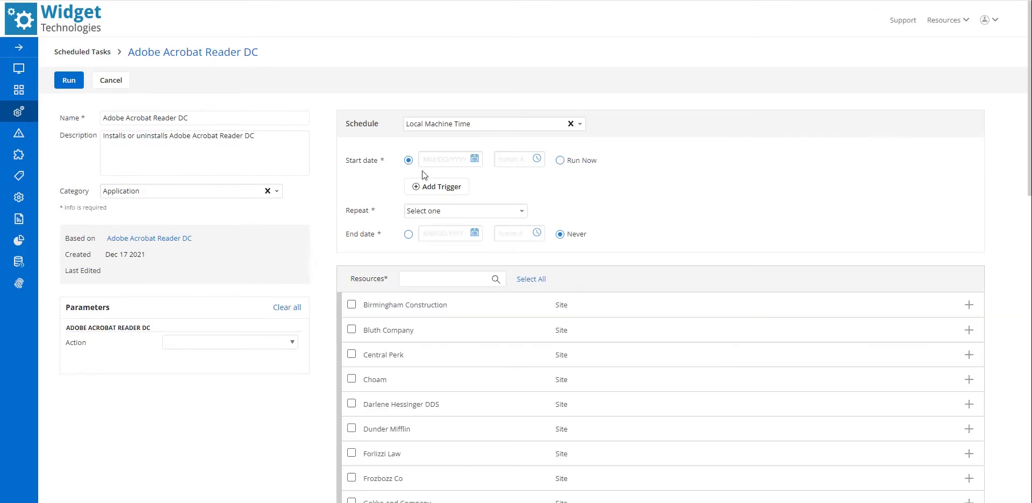
left_click(282, 343)
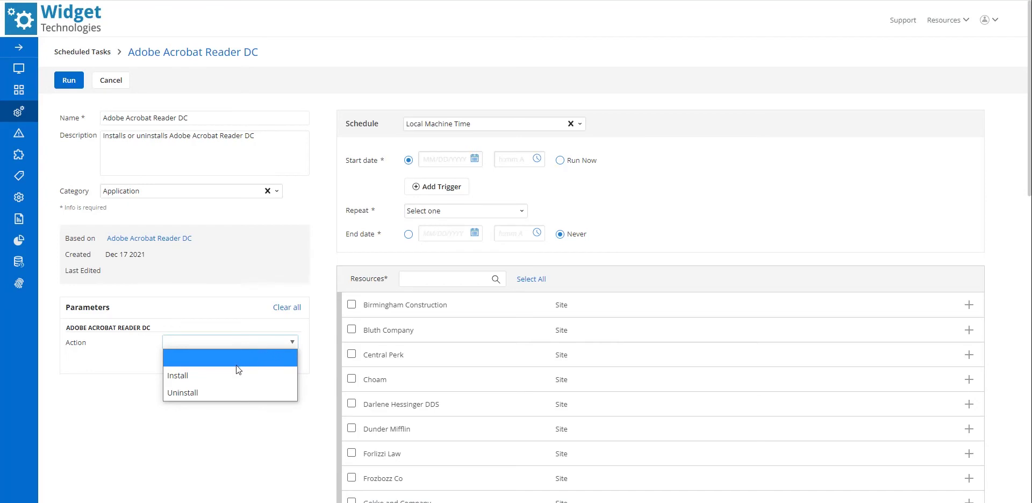
left_click(216, 393)
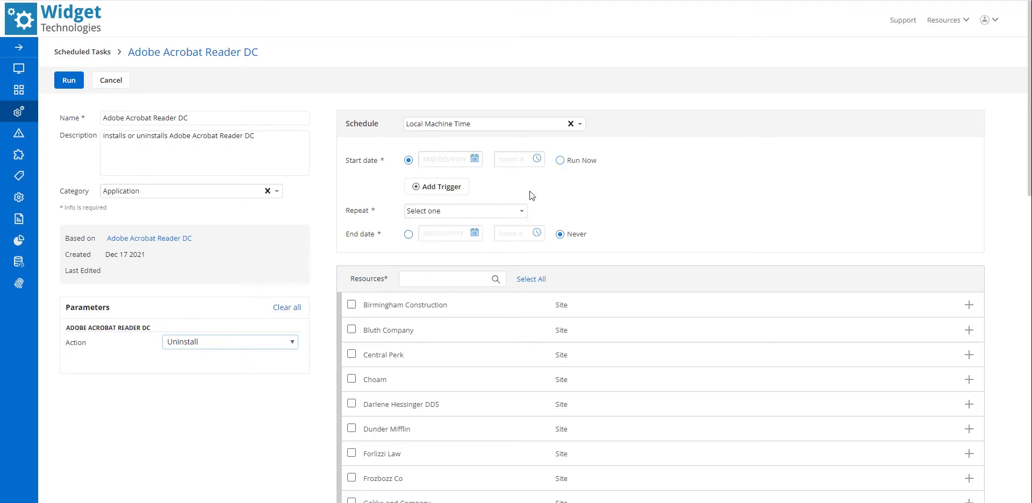
left_click(462, 164)
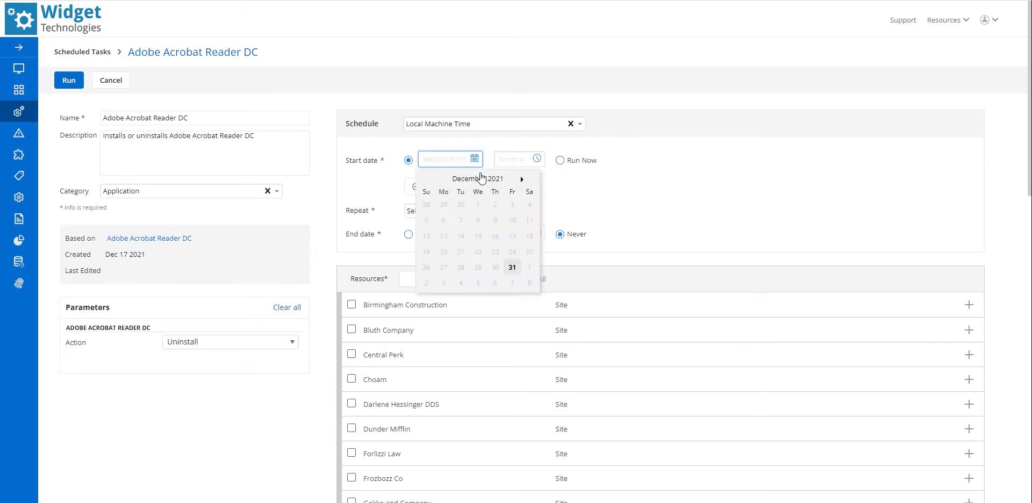
- Set the uninstall start date to January 6, 2022 at 10:00 AM
left_click(495, 283)
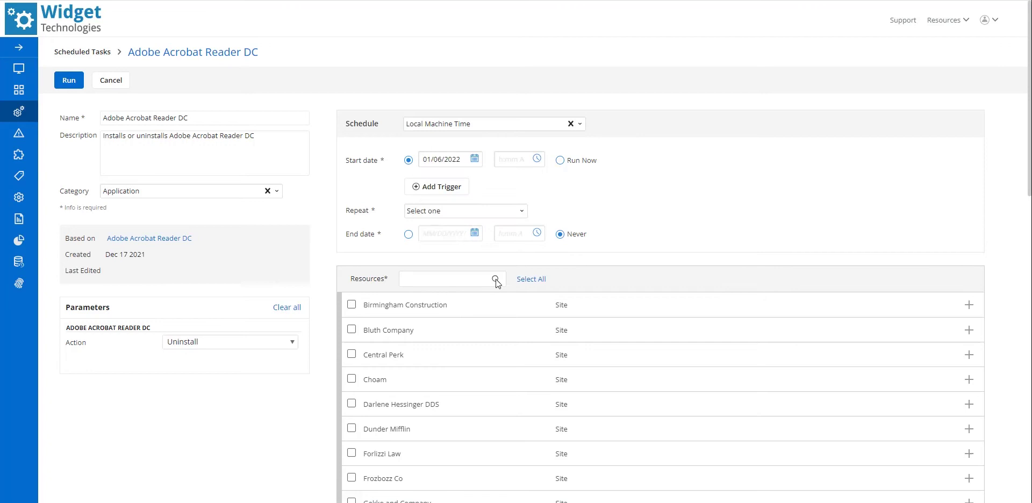
left_click(519, 164)
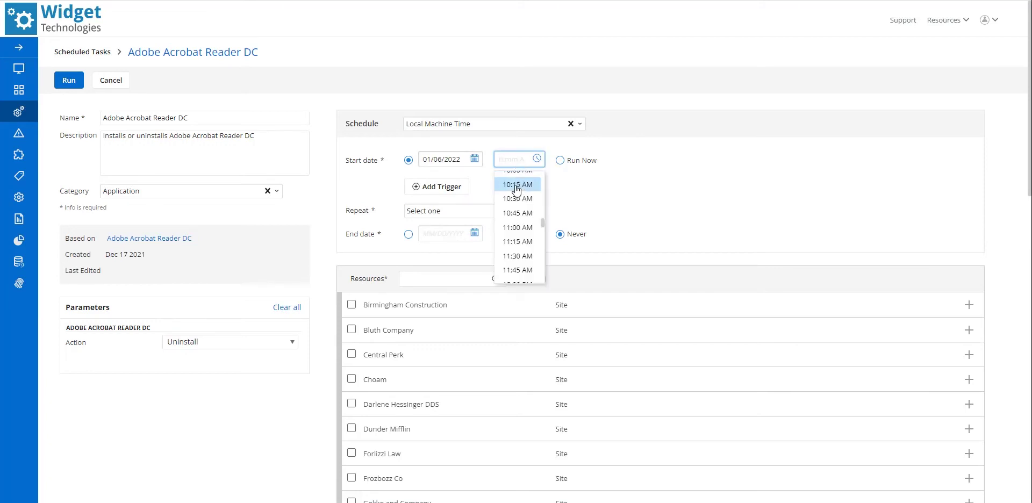
scroll(524, 204, "up", 2)
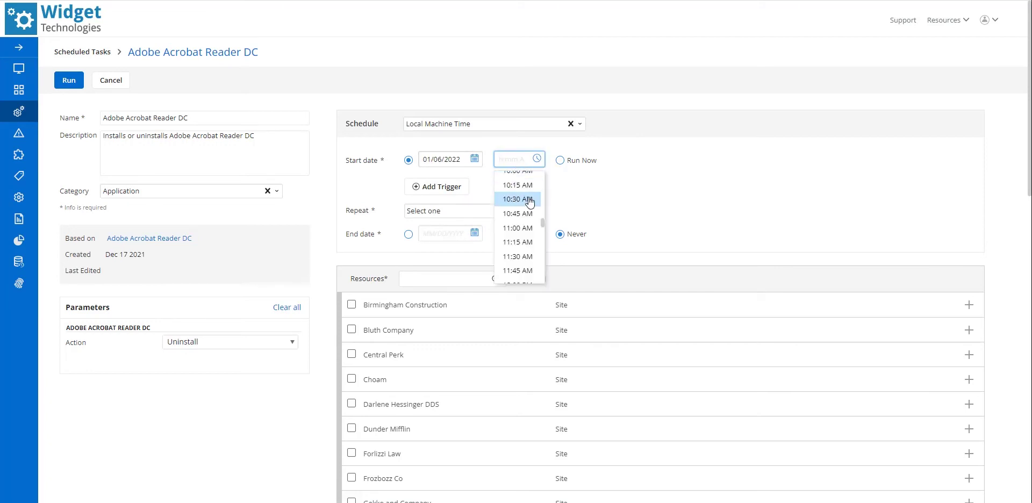
left_click(523, 225)
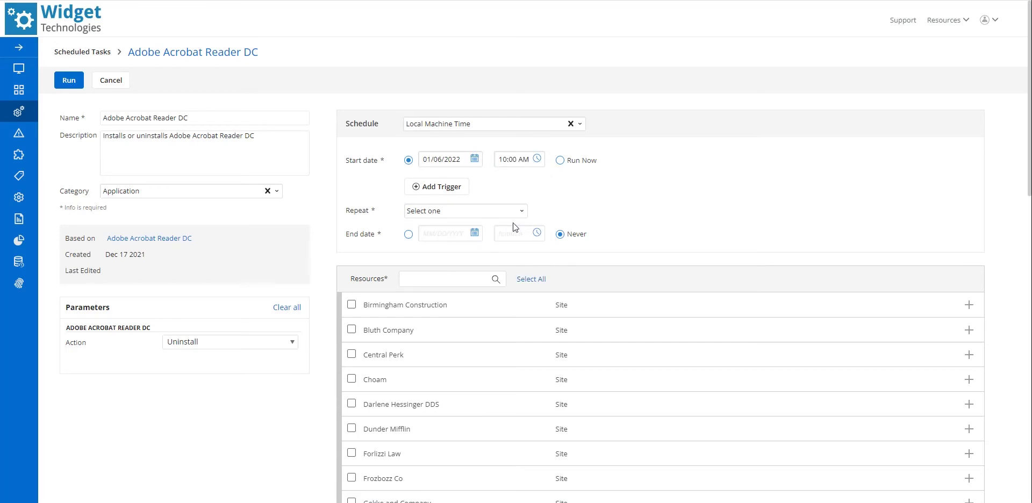
- Make the task repeat weekly on Thursdays at 10:00 AM
left_click(490, 213)
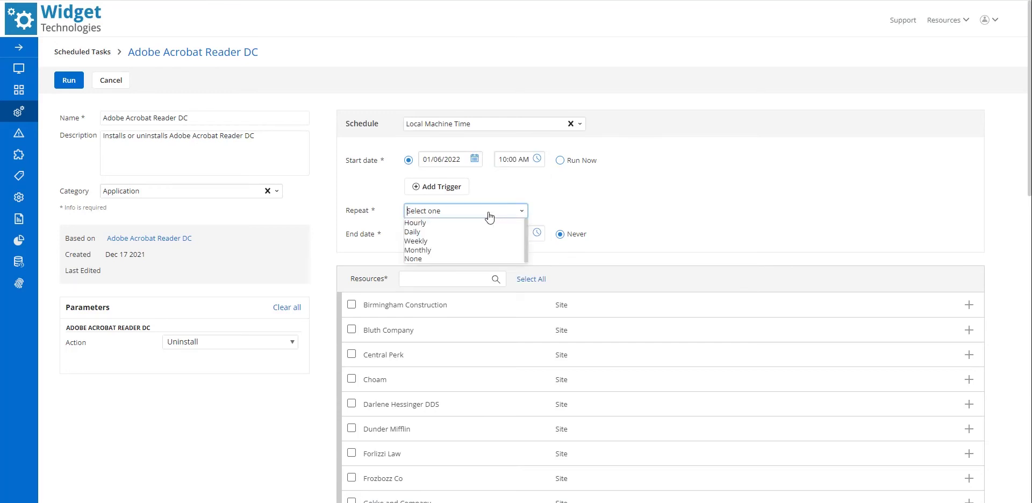
left_click(436, 240)
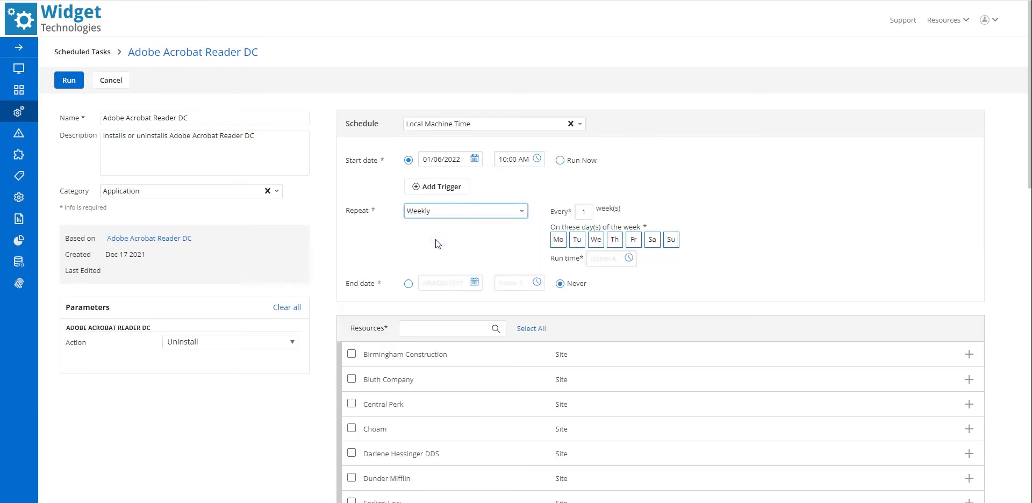
left_click(614, 240)
left_click(616, 259)
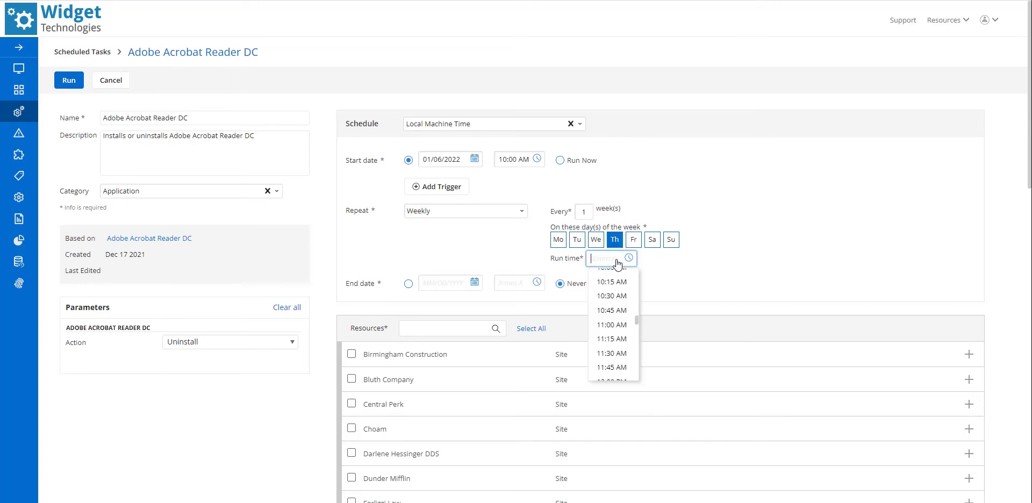
scroll(612, 296, "up", 2)
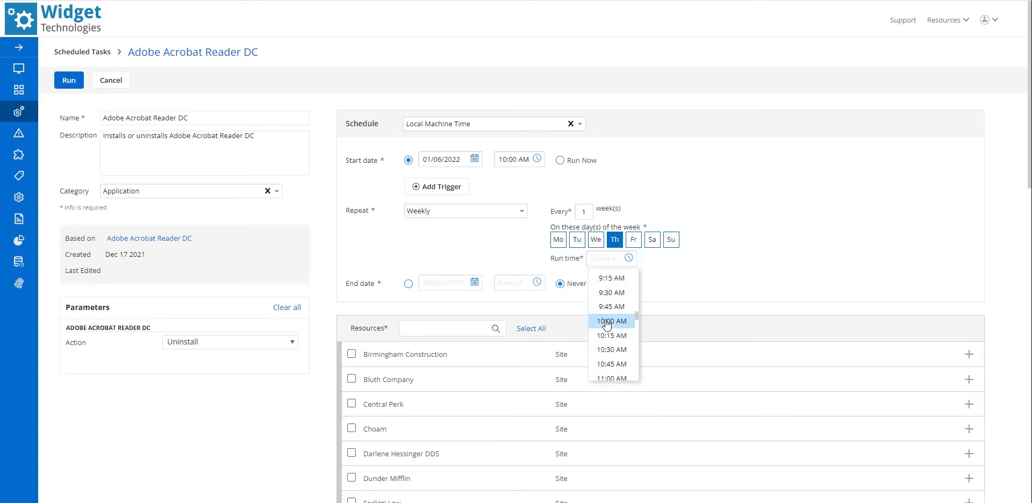
left_click(608, 323)
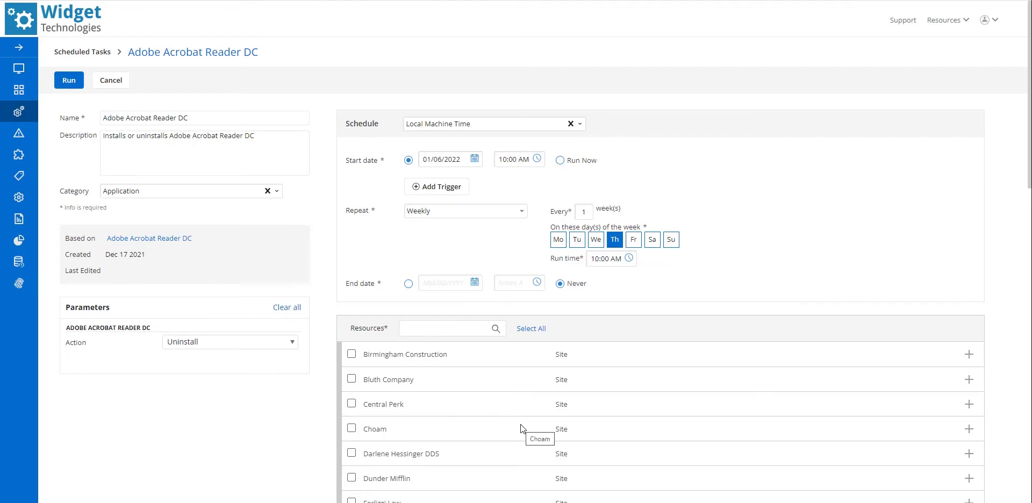
- Check SDConsulting's three devices, then select the SDConsulting site as the uninstall target
scroll(605, 403, "down", 5)
scroll(604, 403, "down", 10)
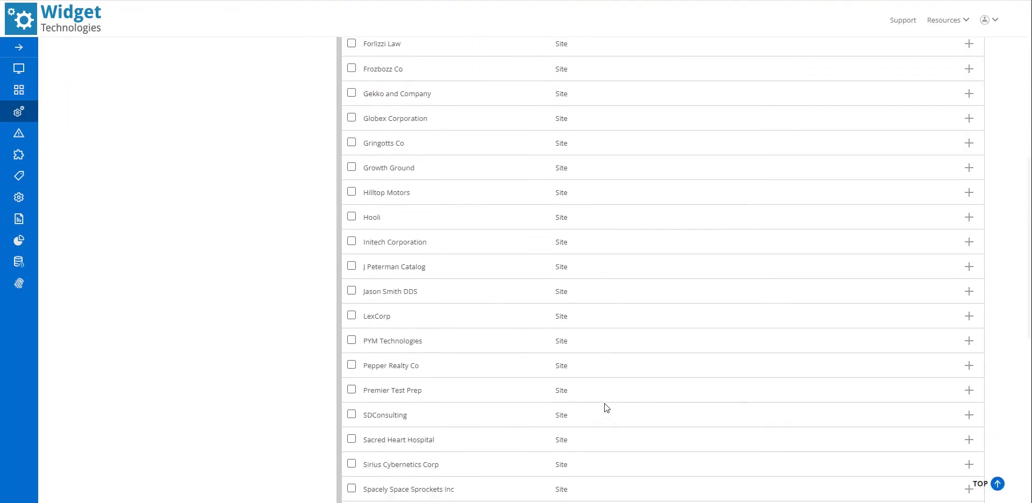
scroll(605, 403, "down", 1)
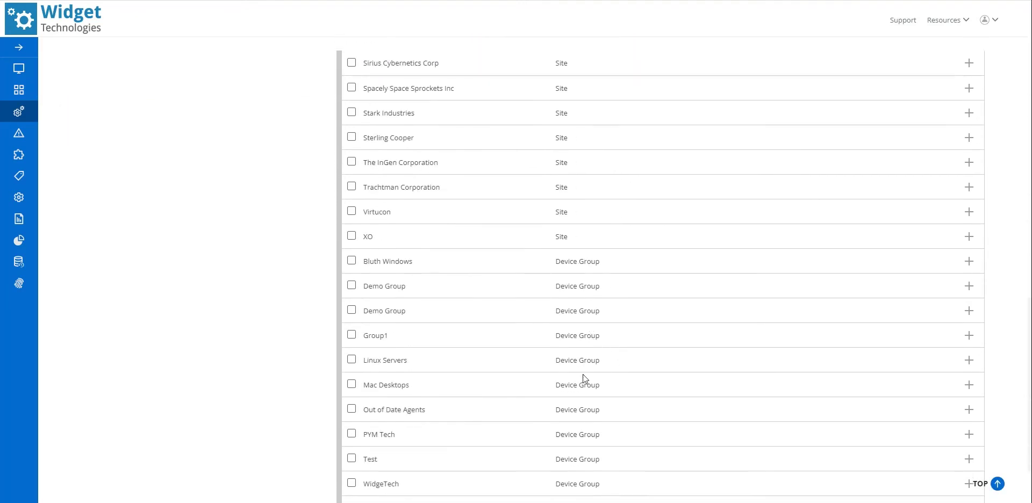
scroll(620, 340, "up", 3)
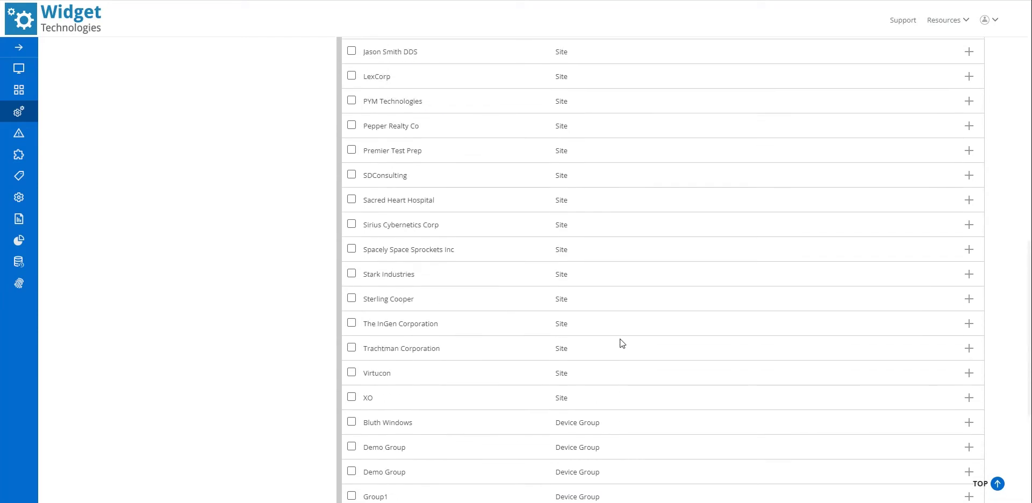
left_click(352, 174)
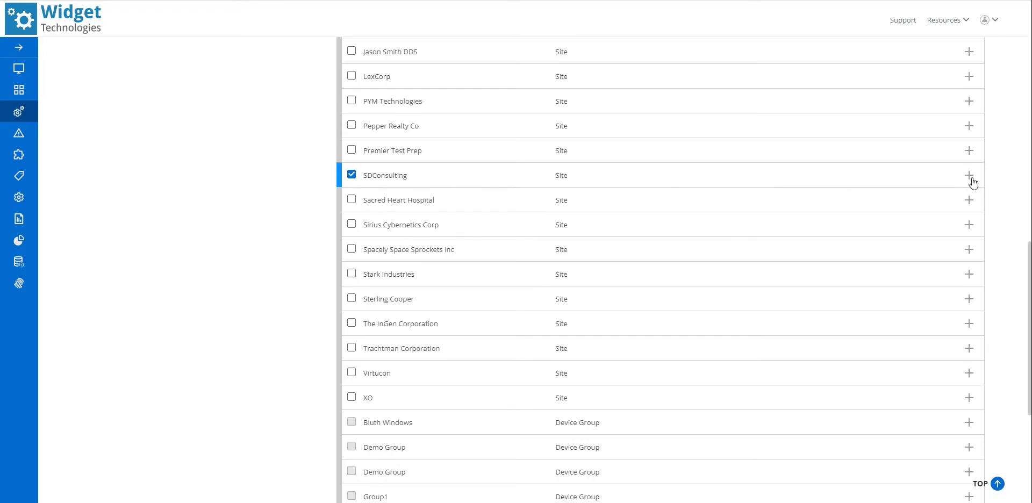
left_click(353, 176)
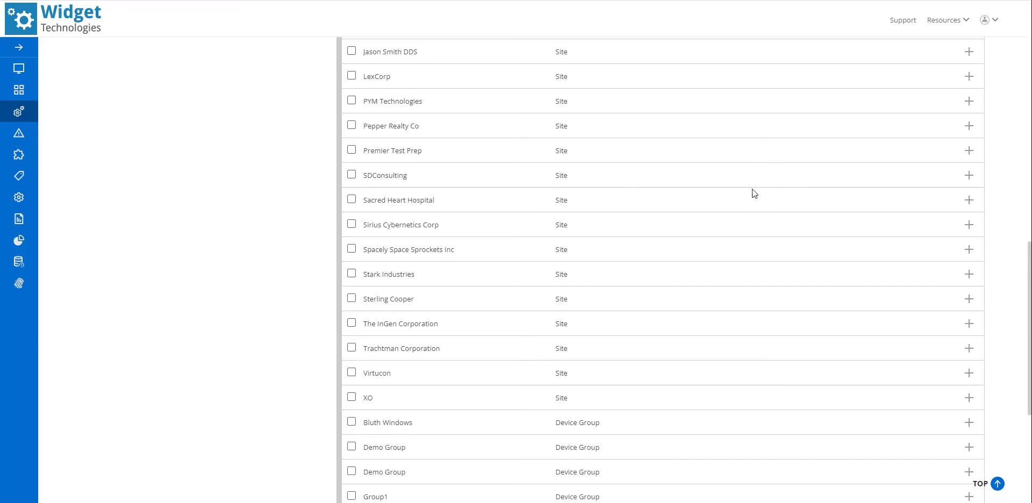
left_click(970, 179)
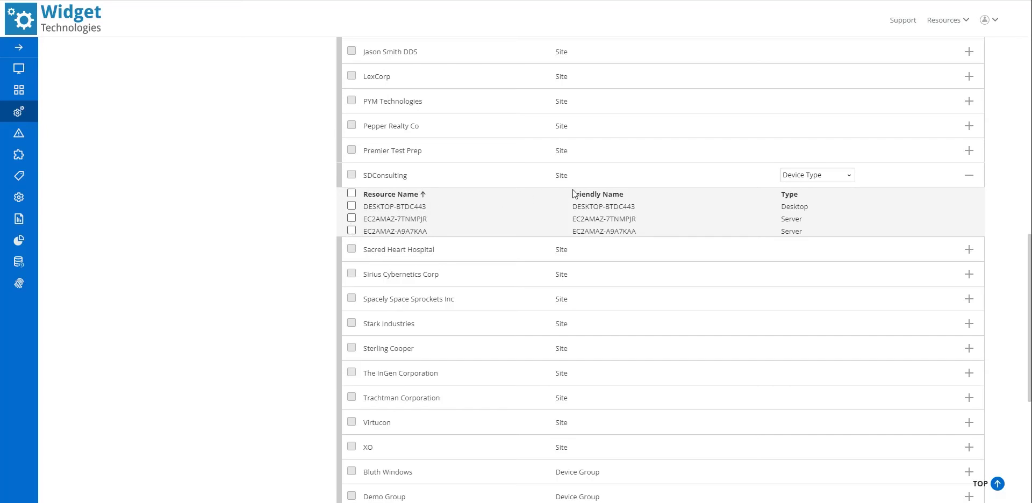
left_click(974, 177)
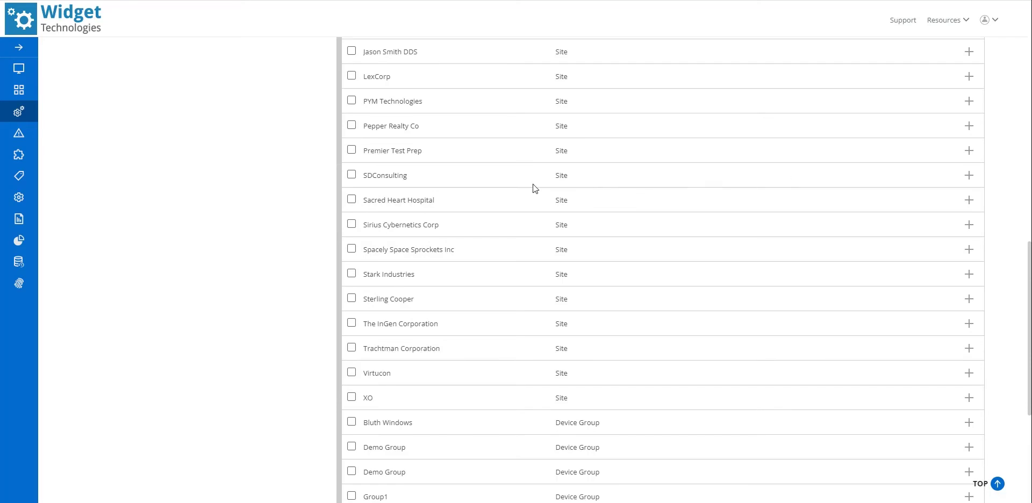
left_click(351, 177)
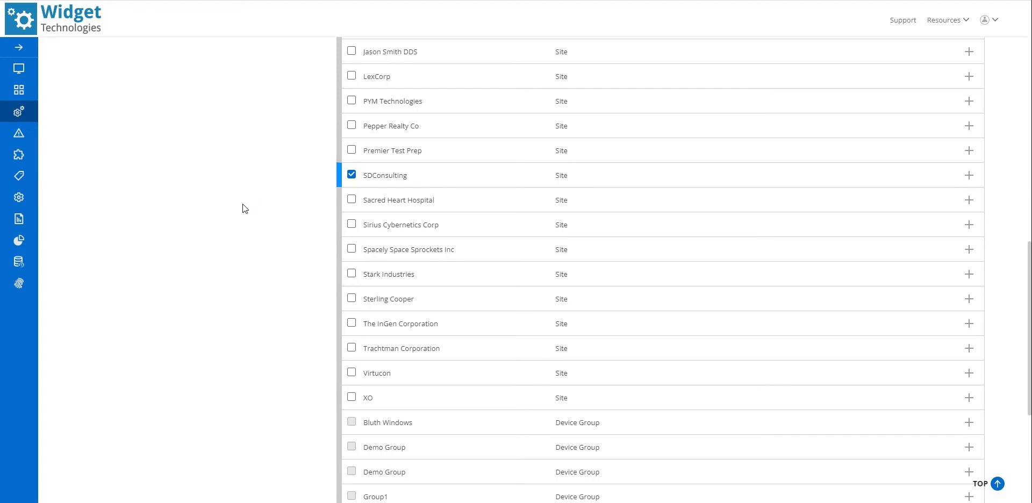
- Run the scheduled Adobe Acrobat Reader DC uninstall to save it under Scheduled Tasks
scroll(241, 206, "up", 12)
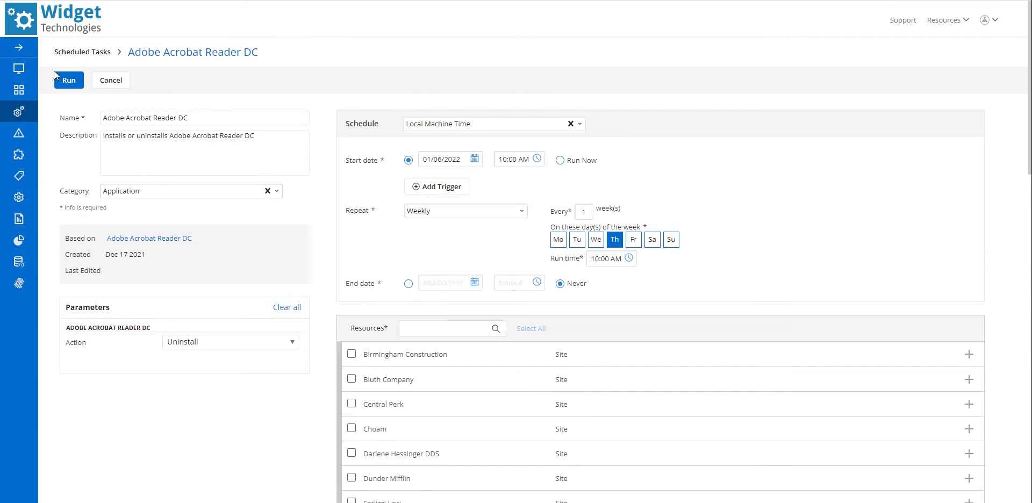
left_click(69, 81)
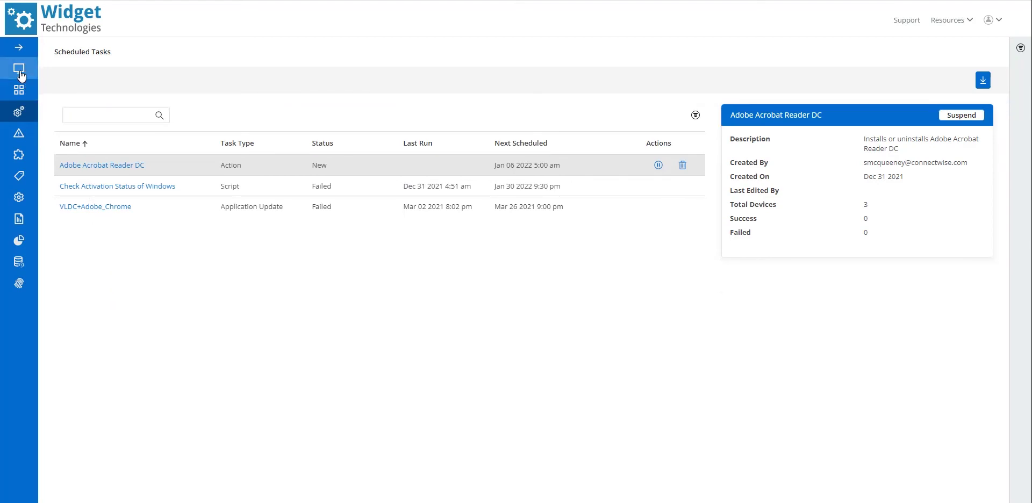
left_click(20, 72)
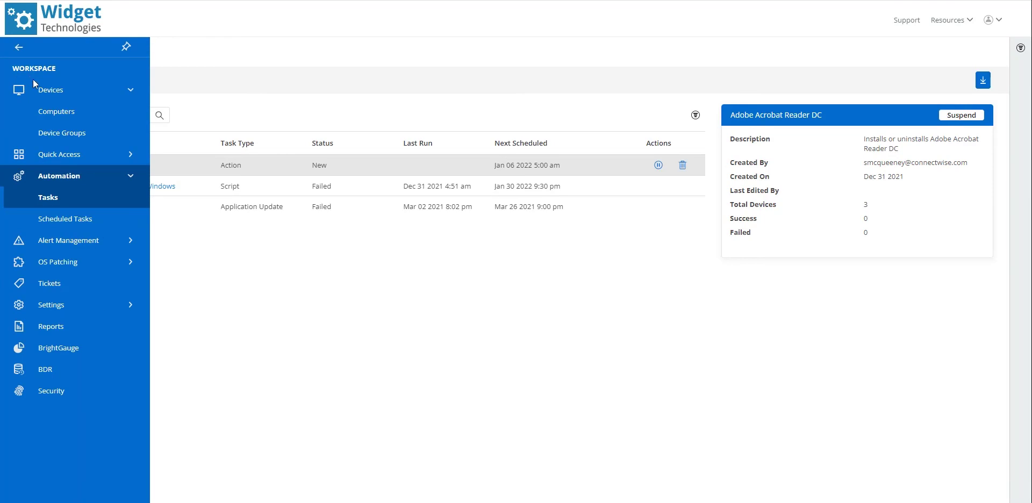
- Open DESKTOP-BTDC443 from the Devices > Computers list
left_click(56, 113)
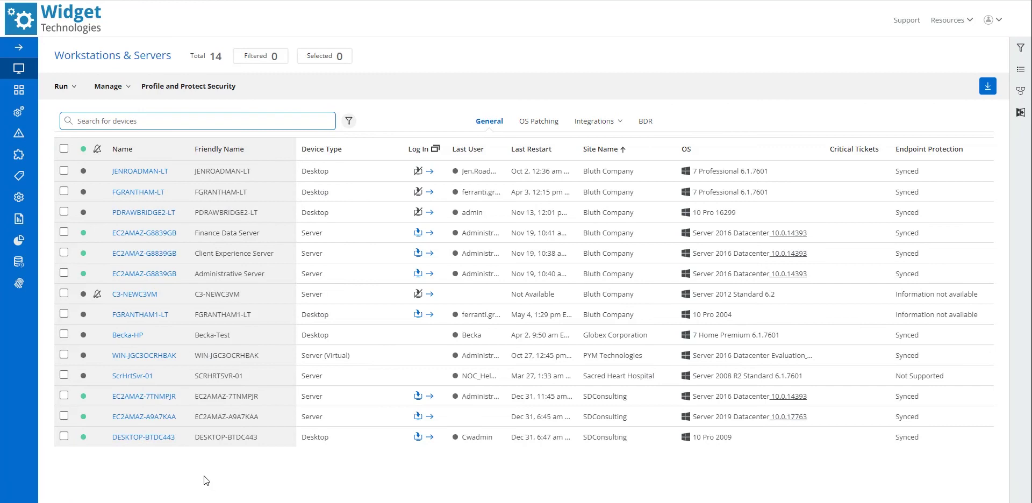
left_click(148, 439)
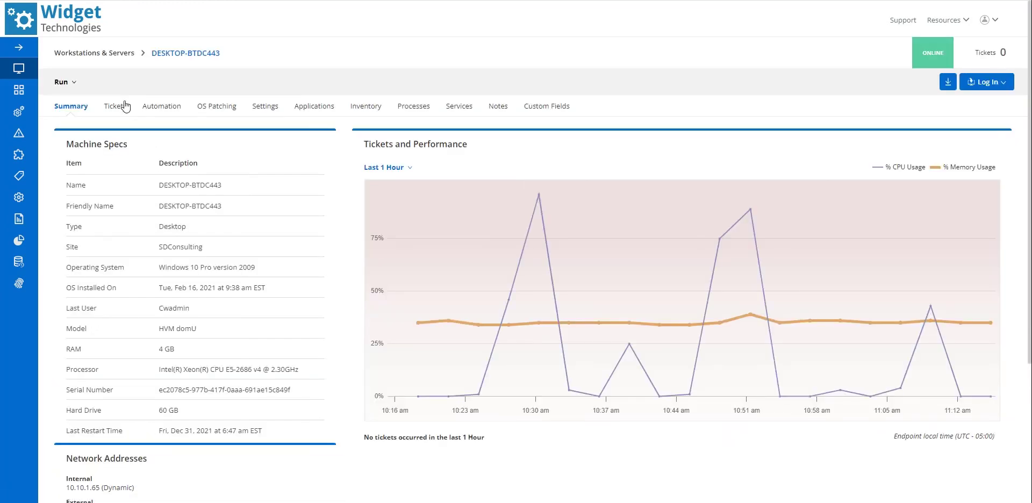
- Choose Maintenance > Delete temporary files from DESKTOP-BTDC443's Run menu
left_click(75, 83)
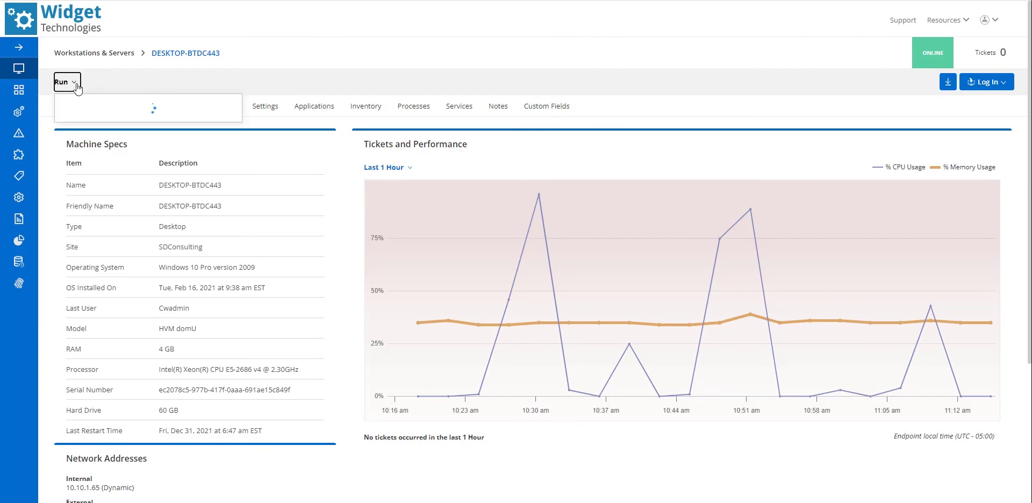
scroll(108, 232, "down", 2)
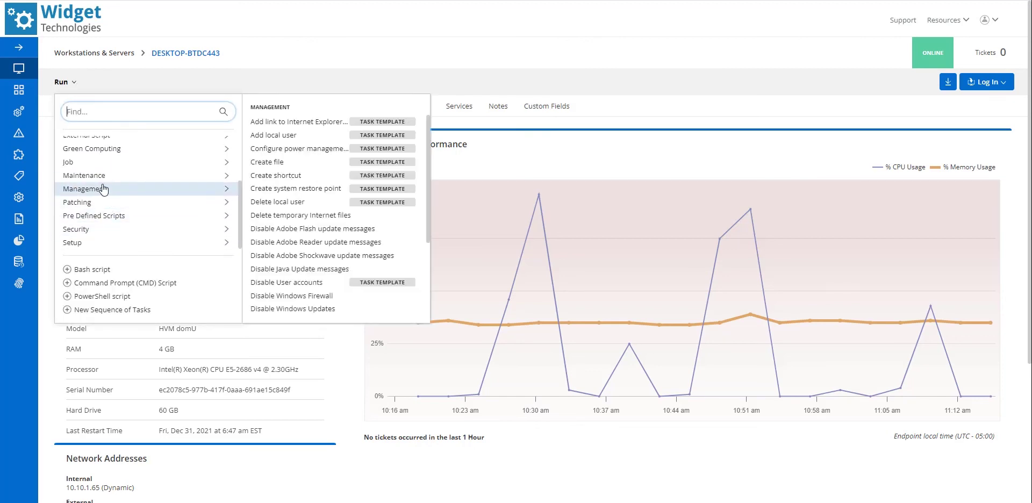
mouse_move(107, 182)
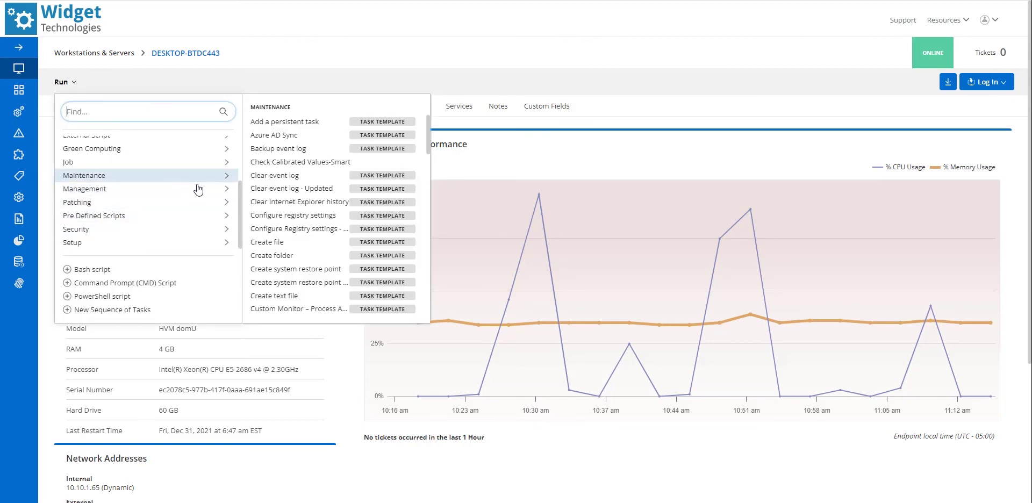
scroll(315, 233, "down", 3)
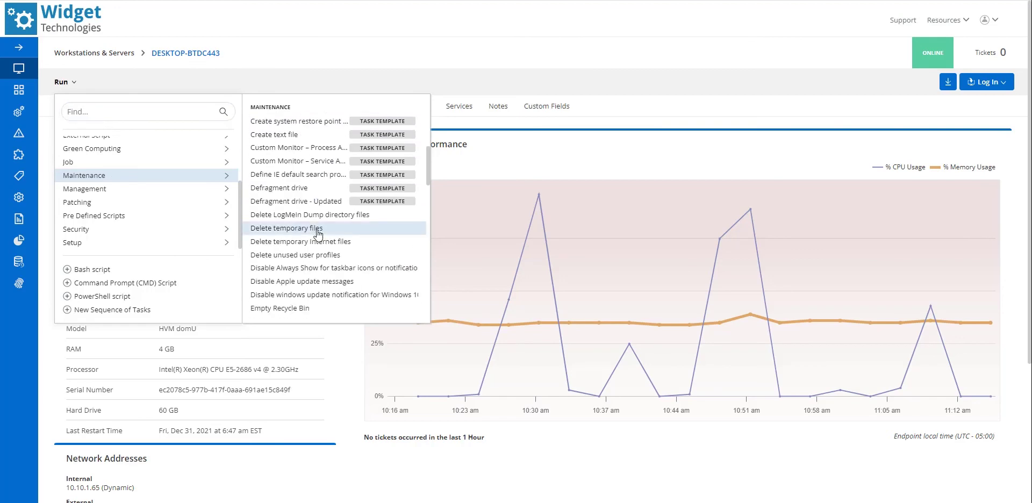
left_click(317, 229)
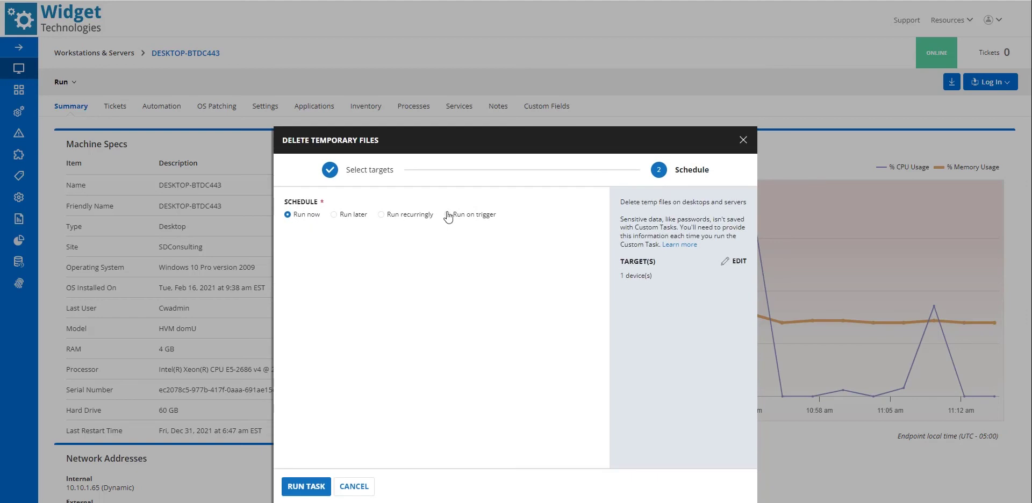
- Set the Delete temporary files task to run on the Unexpected reboot trigger
left_click(449, 216)
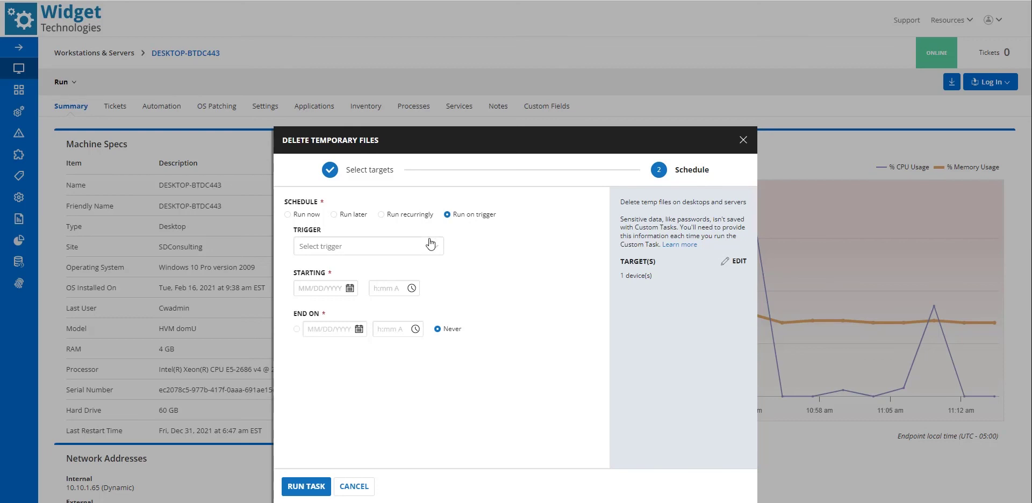
scroll(424, 280, "down", 5)
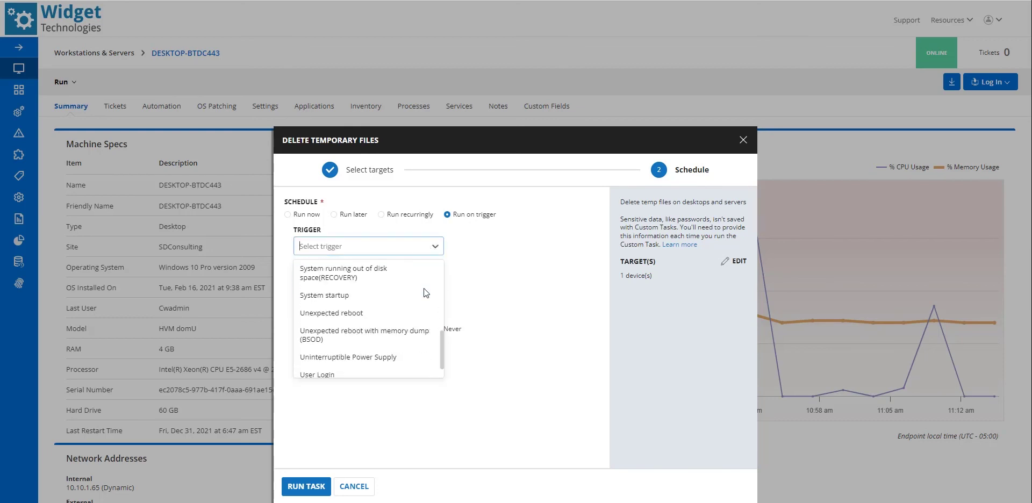
left_click(365, 314)
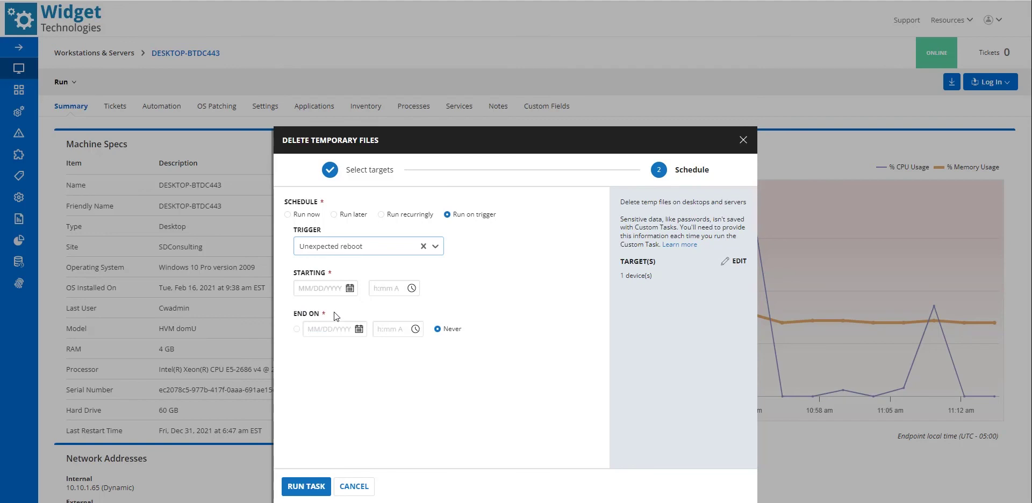
- Start the trigger on 01/06/2022 at 10:00 AM and submit the task
left_click(333, 290)
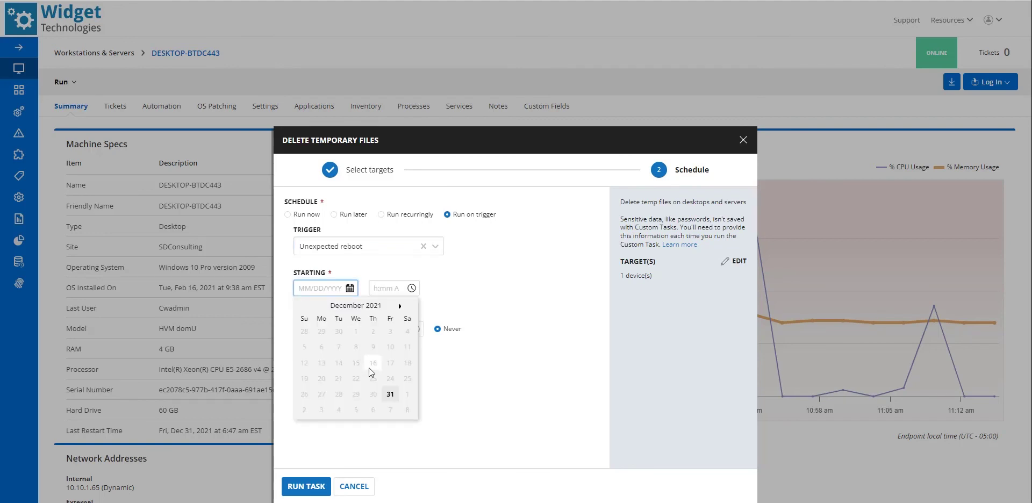
left_click(373, 410)
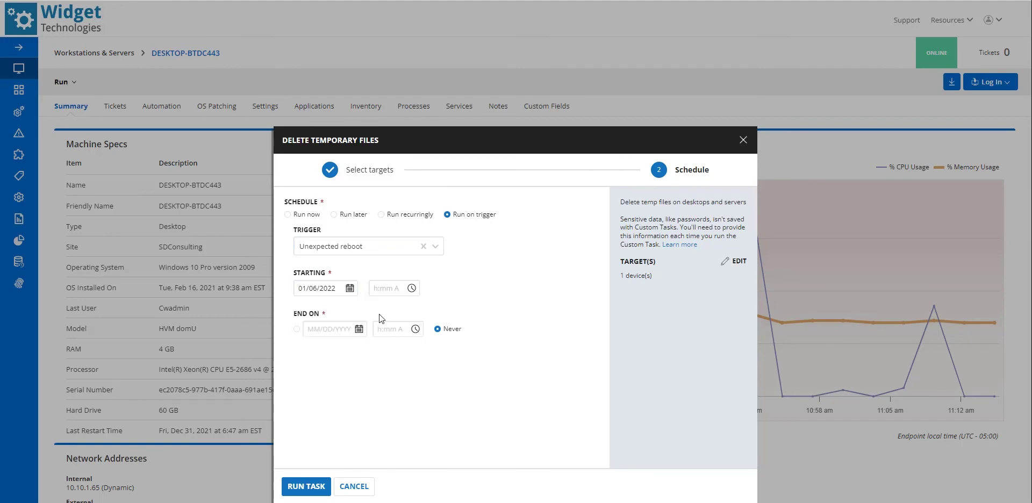
left_click(391, 293)
scroll(389, 358, "down", 5)
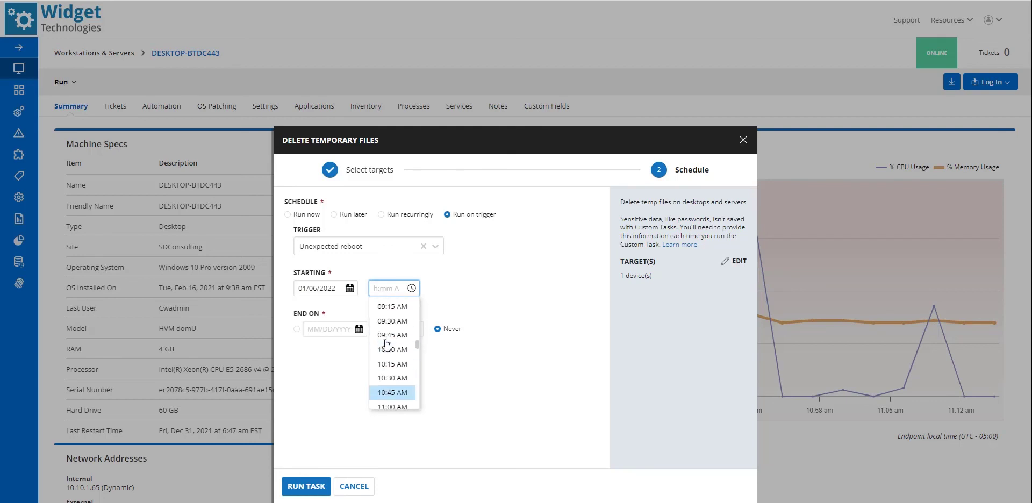
left_click(388, 352)
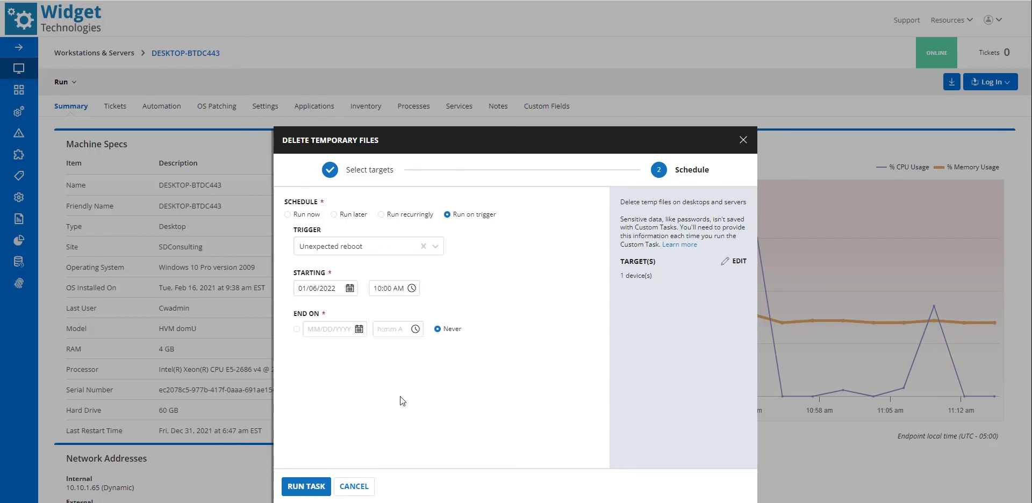
left_click(310, 486)
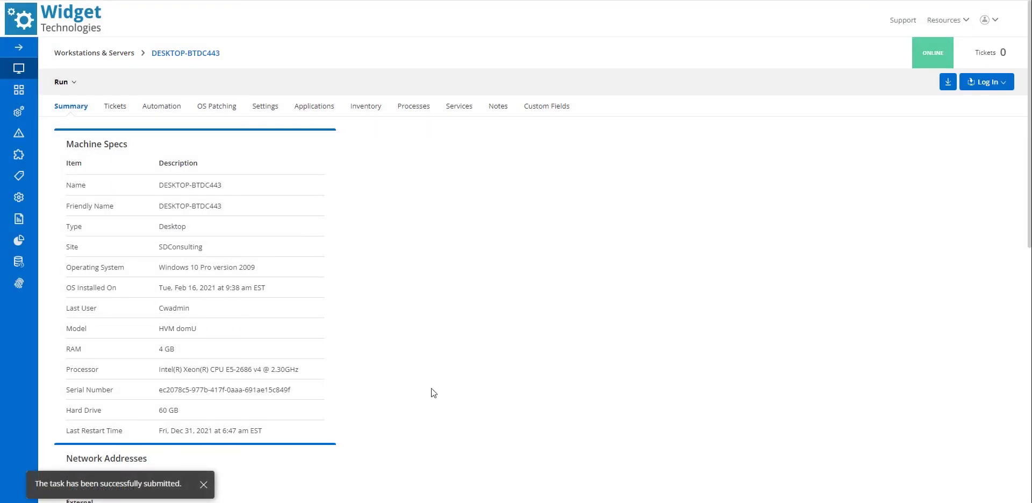